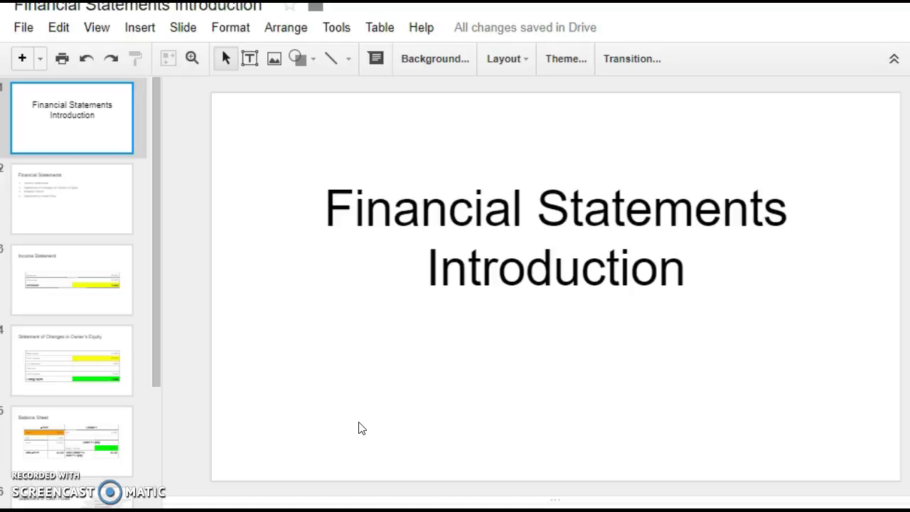
Display slide 2, which lists the four financial statements numbered 1 to 4
left_click(67, 209)
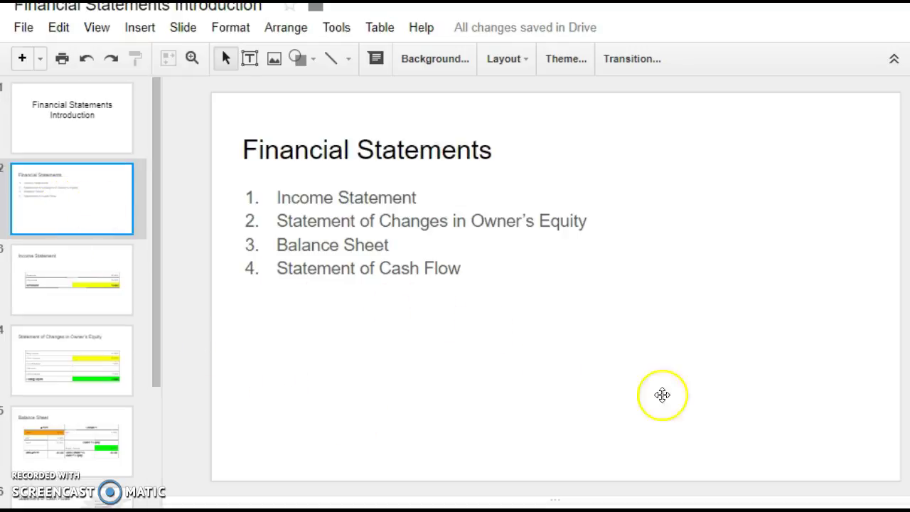
left_click(762, 410)
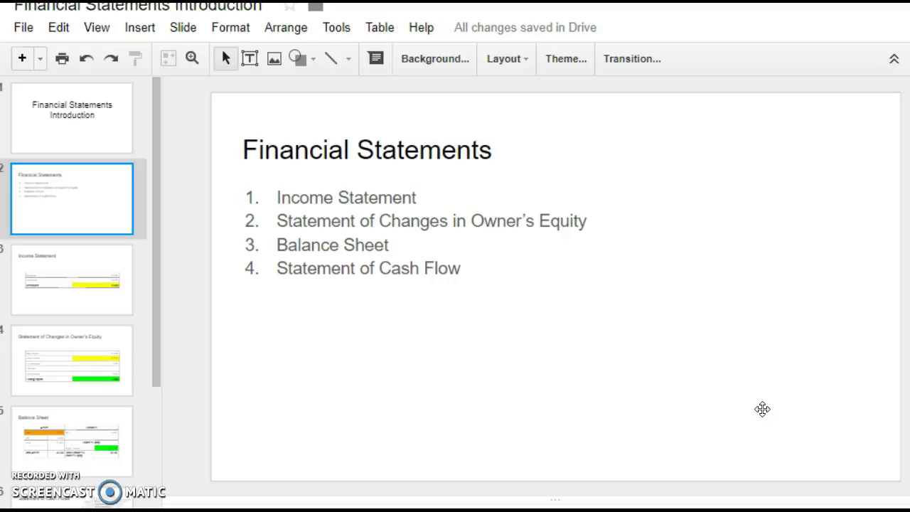
Go to slide 3: Revenue 30,000 minus Expenses 20,000 gives Net Income 10,000
left_click(79, 289)
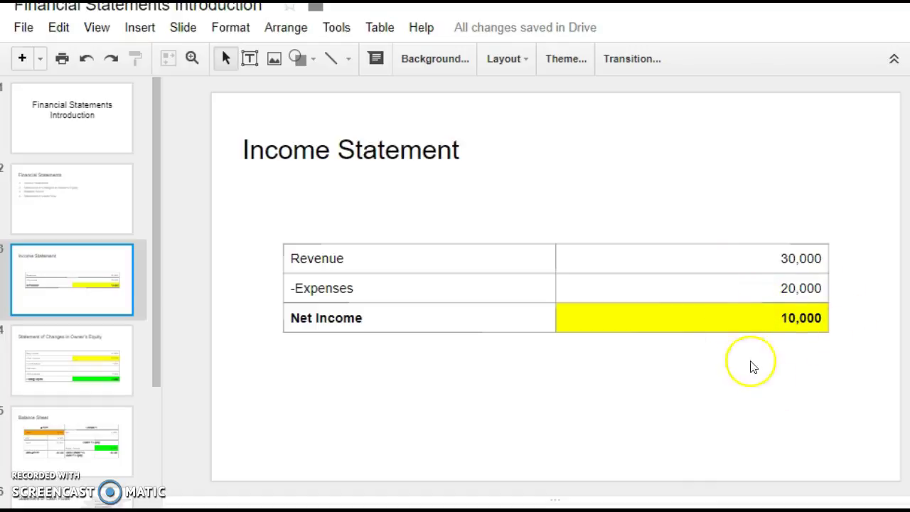
Open slide 4 and highlight each table line, from Beg Capital 20,000 to Ending Capital 29,000
left_click(118, 364)
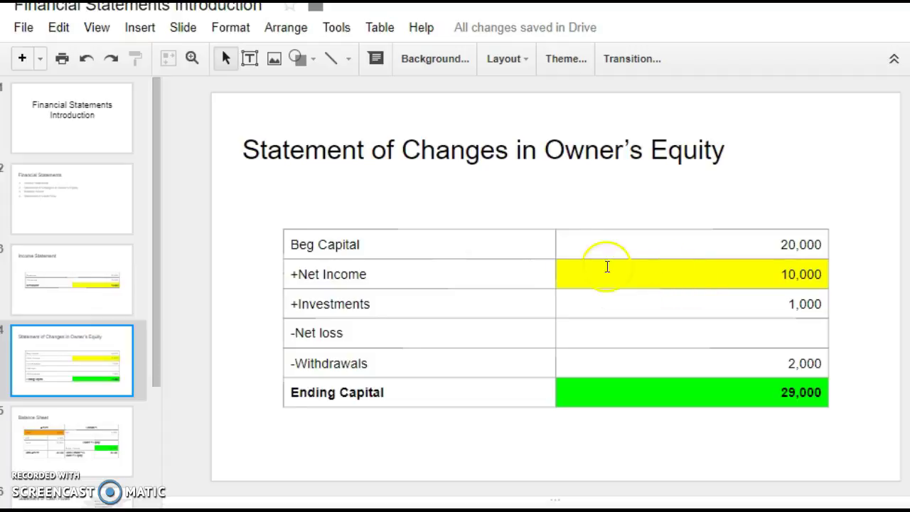
left_click(375, 244)
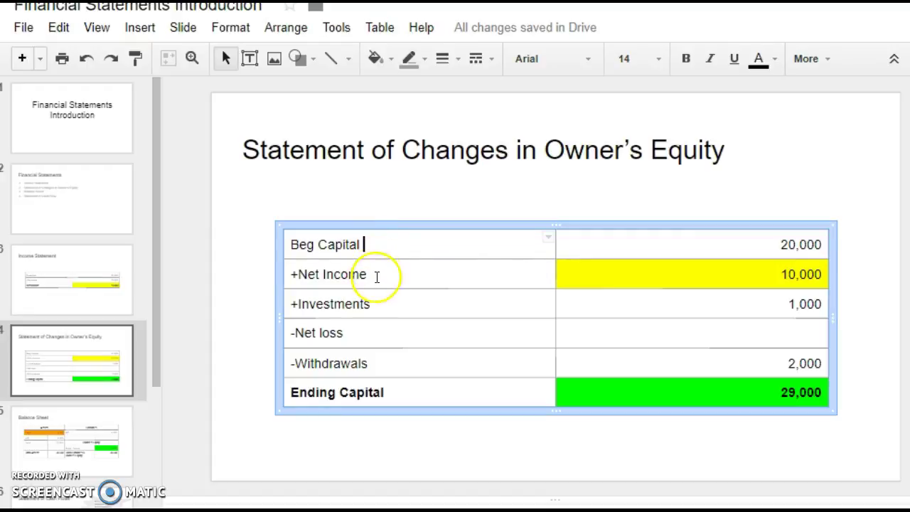
left_click(378, 278)
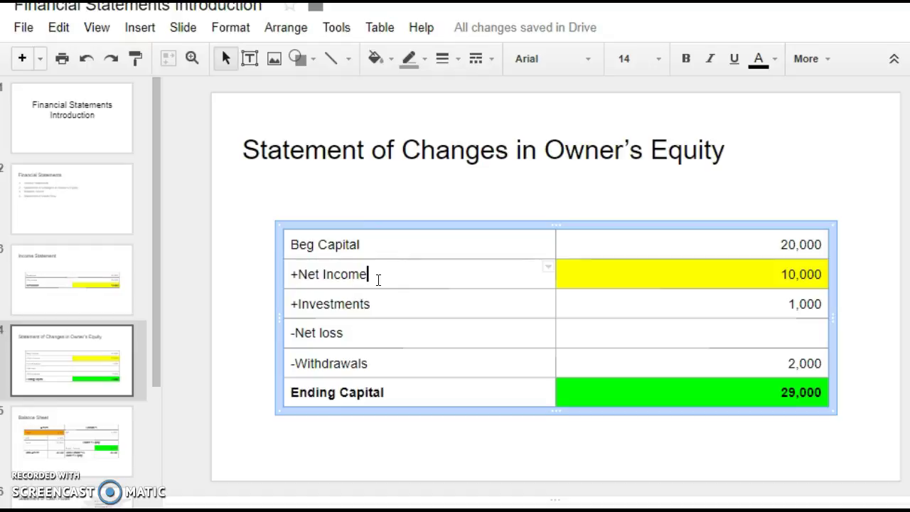
left_click(374, 305)
left_click(392, 368)
left_click(388, 399)
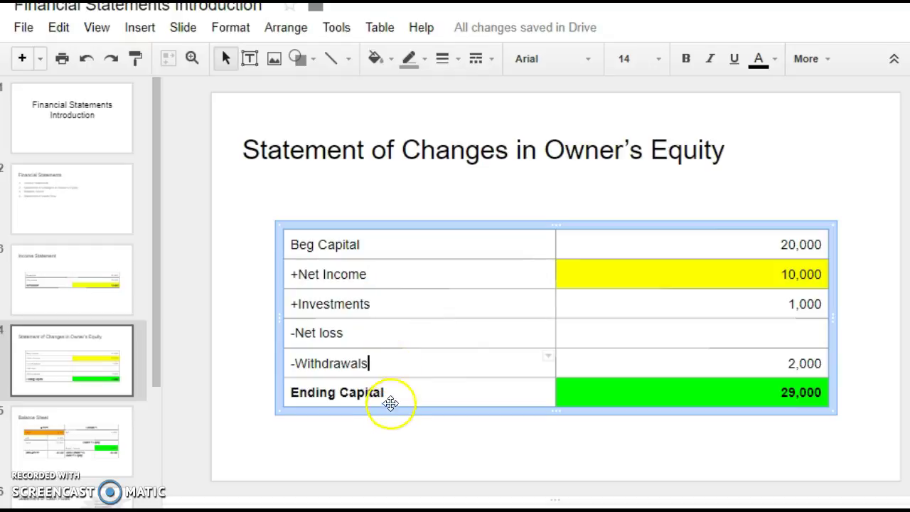
left_click(782, 243)
left_click(794, 388)
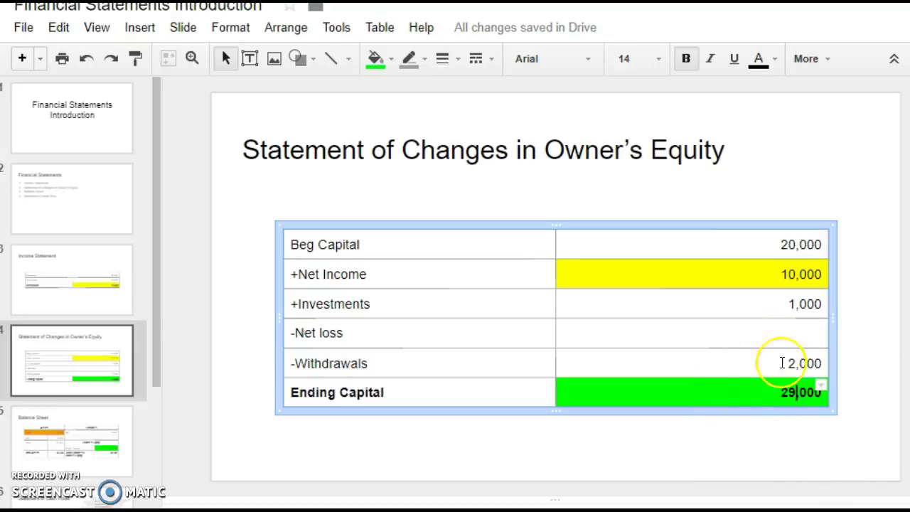
Go to slide 5, the Balance Sheet, where Total Assets of 30,500 equal liabilities plus equity
left_click(86, 442)
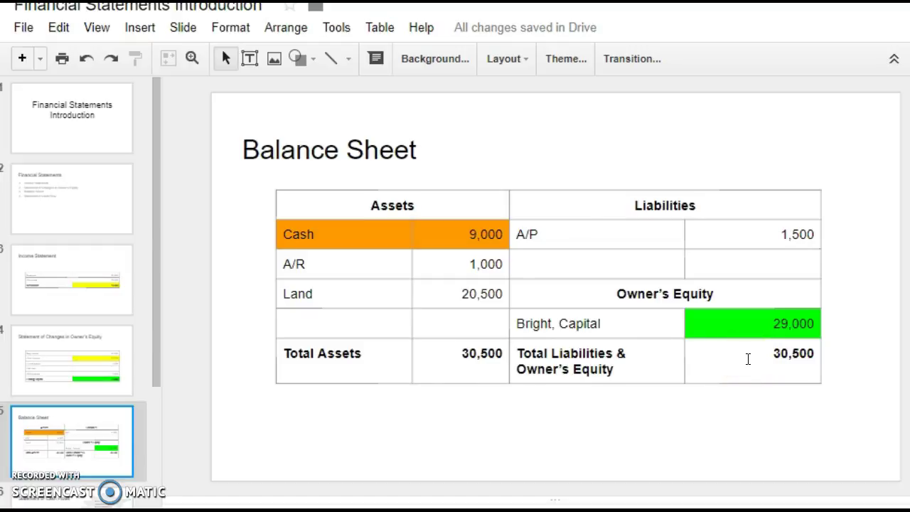
left_click(72, 367)
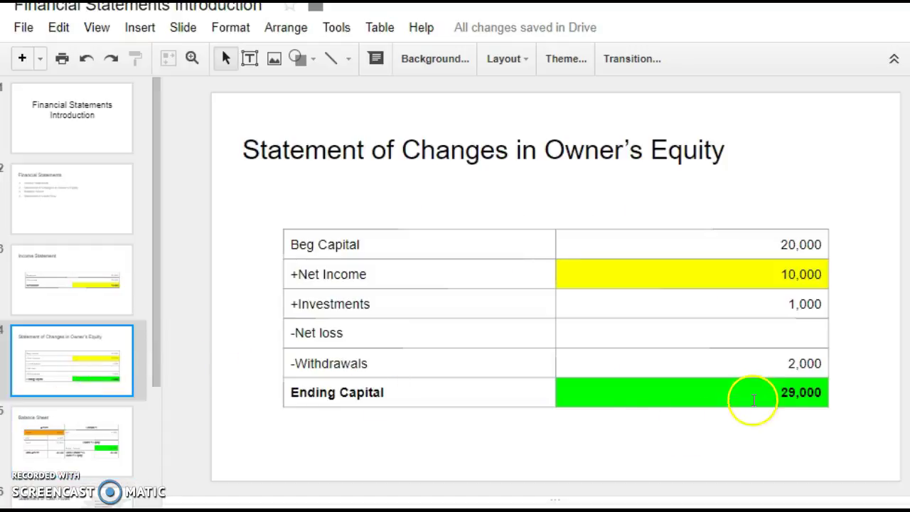
left_click(107, 441)
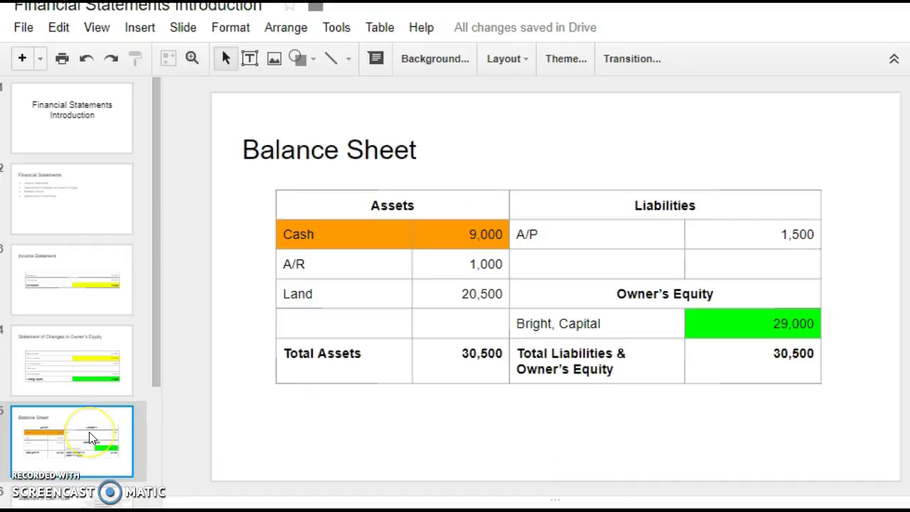
scroll(90, 437, "down", 2)
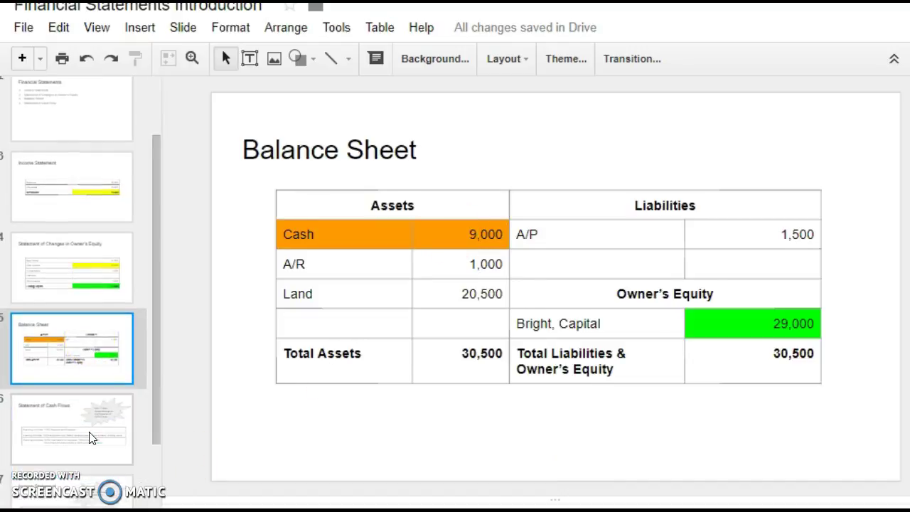
Go to slide 6, which defines cash-only operating, investing and financing activities
left_click(90, 437)
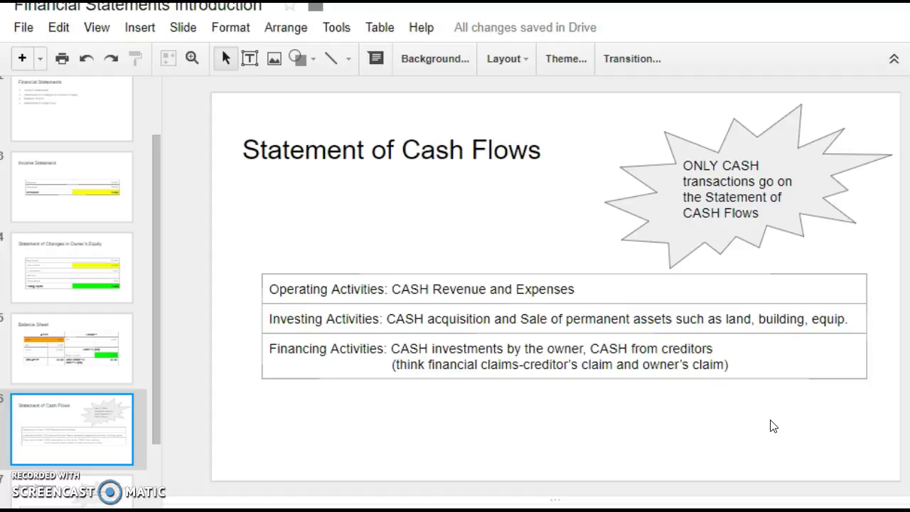
On the exercise slide, add 'May 1, 2017-April 30, 2018' after 'listed below:'
key("Down")
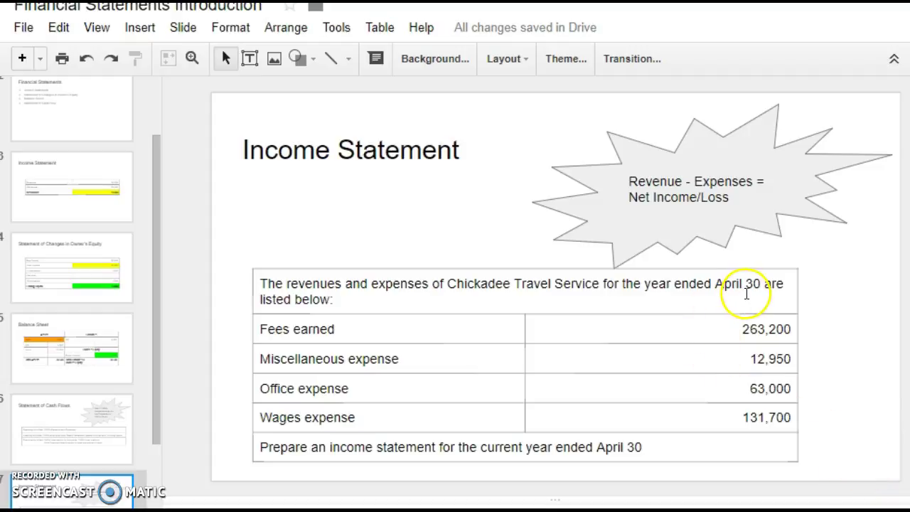
left_click(447, 300)
type("M")
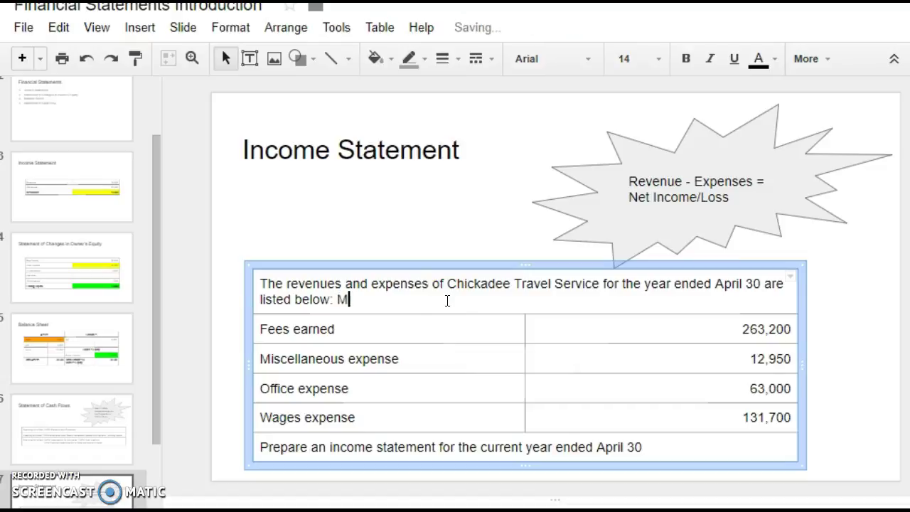
type("ay 1, 20")
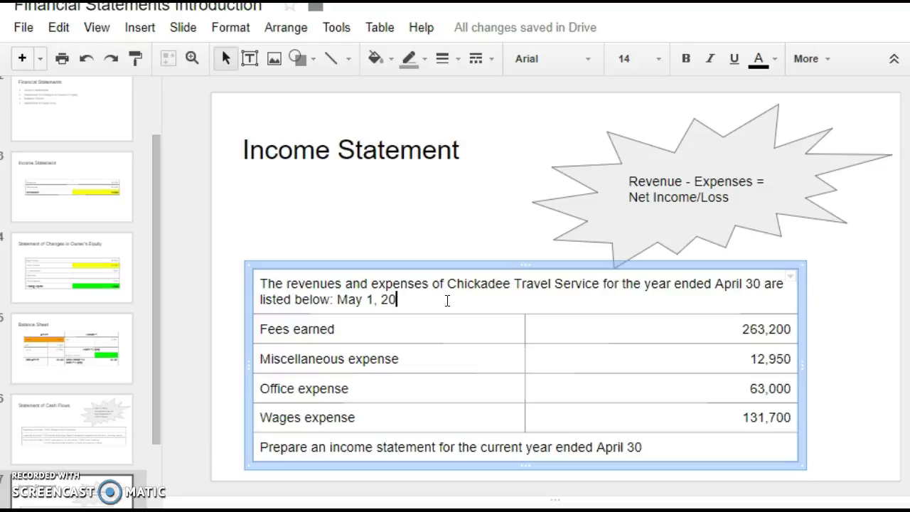
type("17-A")
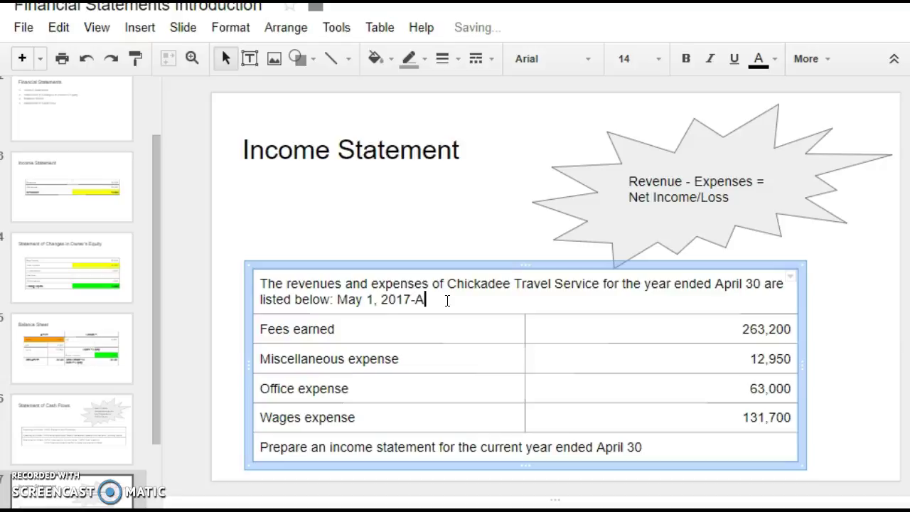
type("pril 30, 2018")
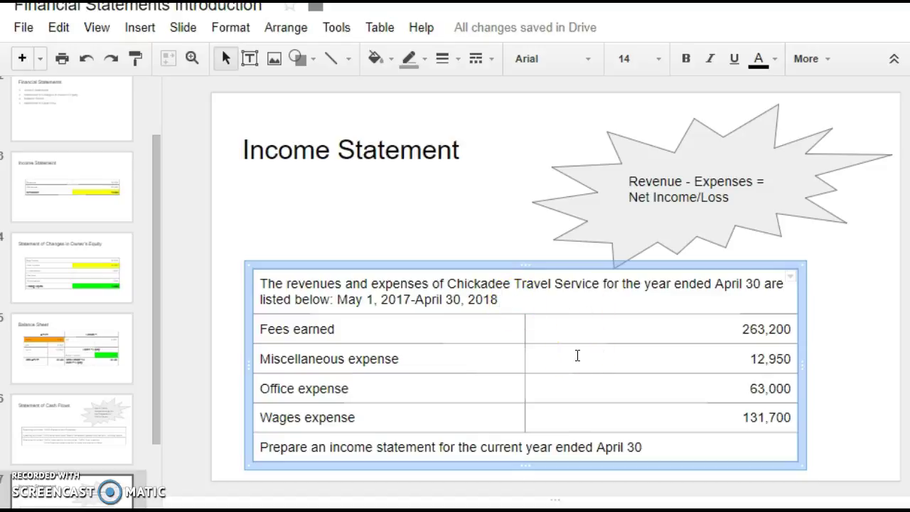
Correct the years so the period reads May 1, 2016-April 30, 2017
left_click(416, 300)
key("BackSpace")
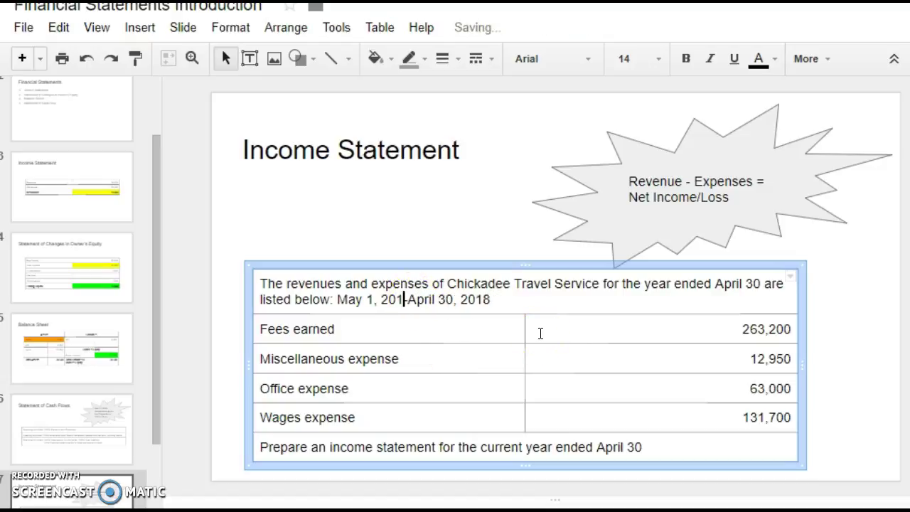
type("6")
key("End")
key("BackSpace")
type("7")
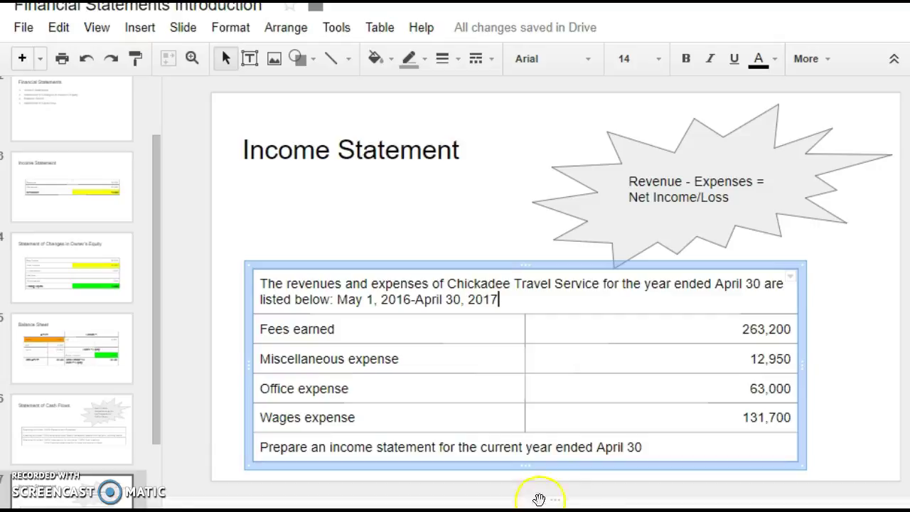
Append '(Revenue)' to Fees earned, then go to the spreadsheet and select merged cells A4:C4
left_click(371, 330)
type("(")
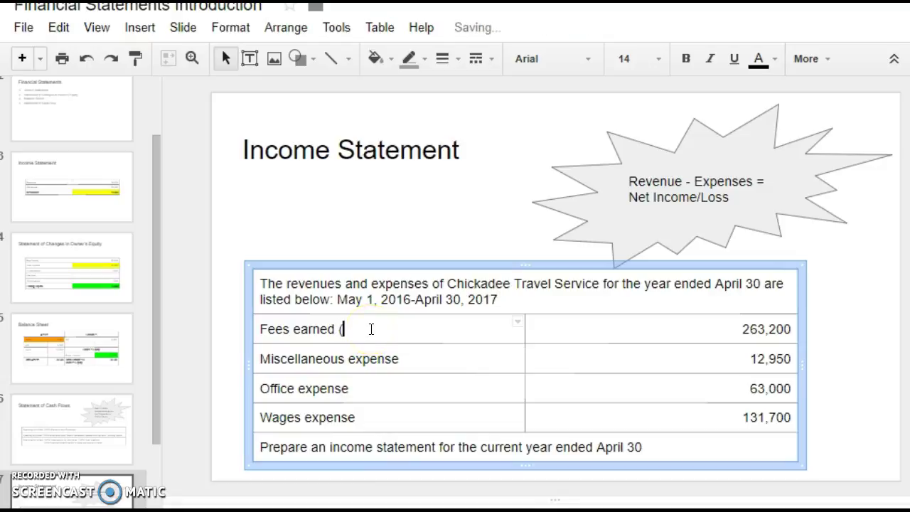
type("Revenue)")
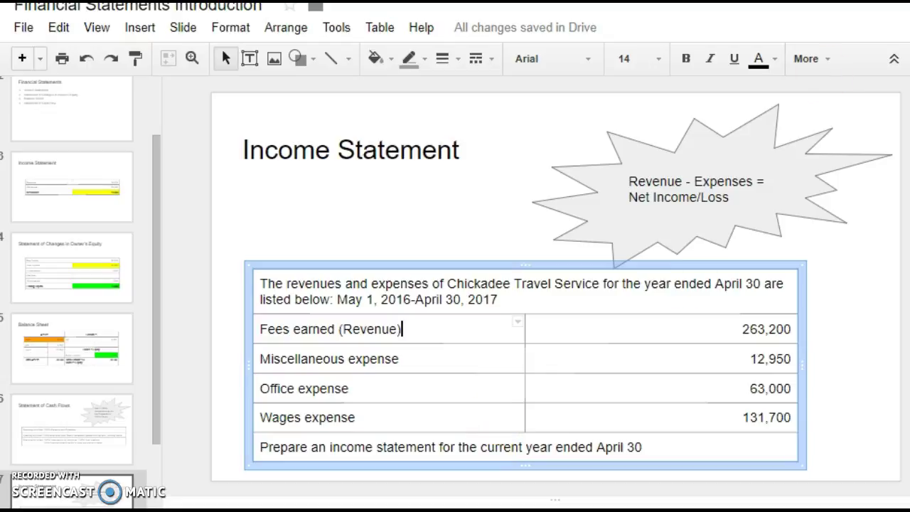
key("ctrl+Tab")
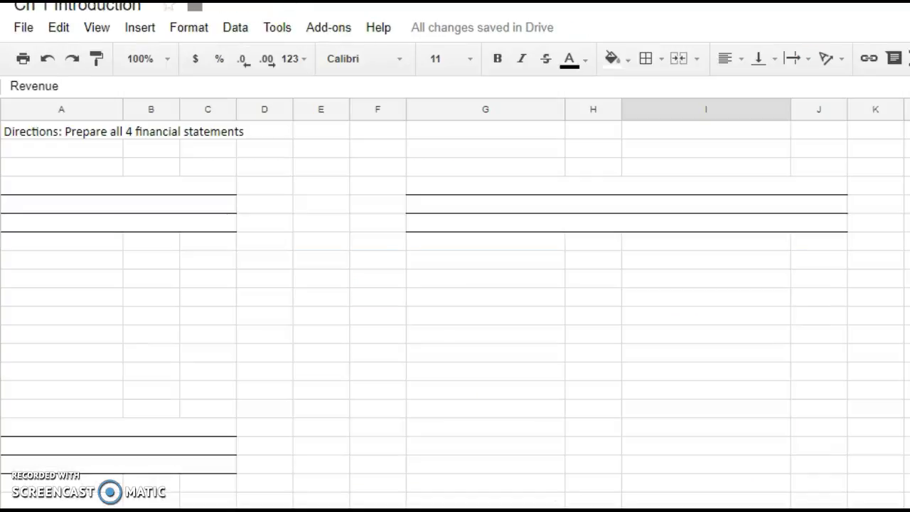
left_click(77, 187)
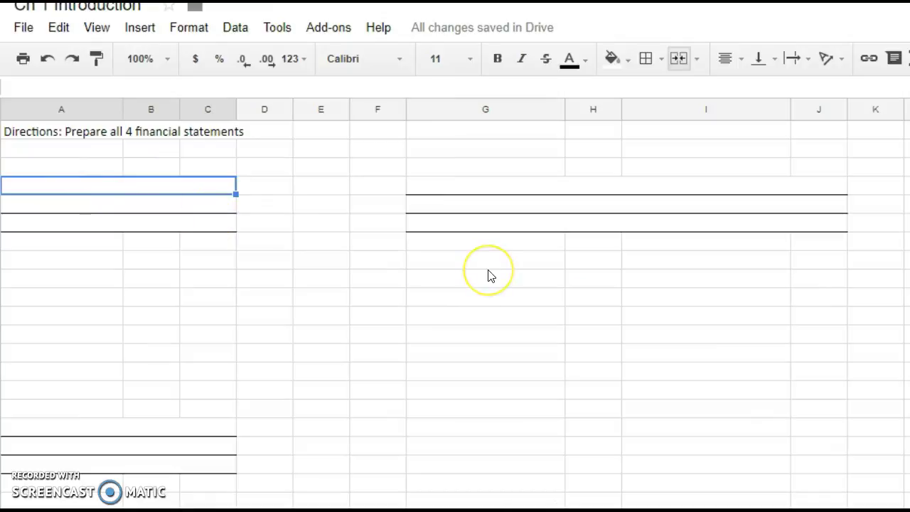
Enter the notes who, what and when down column D beside the heading rows
key("Right")
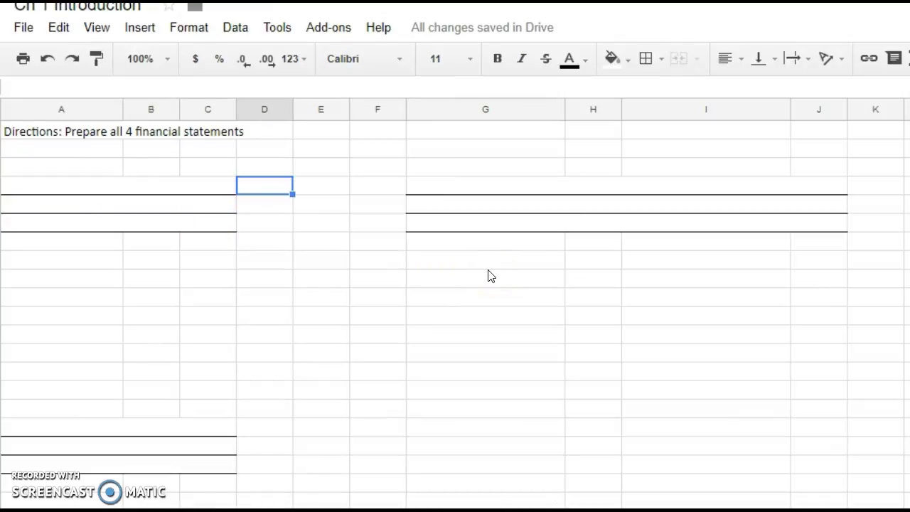
type("who")
key("Return")
type("wah")
key("BackSpace")
key("BackSpace")
type("hat")
key("Return")
type("when")
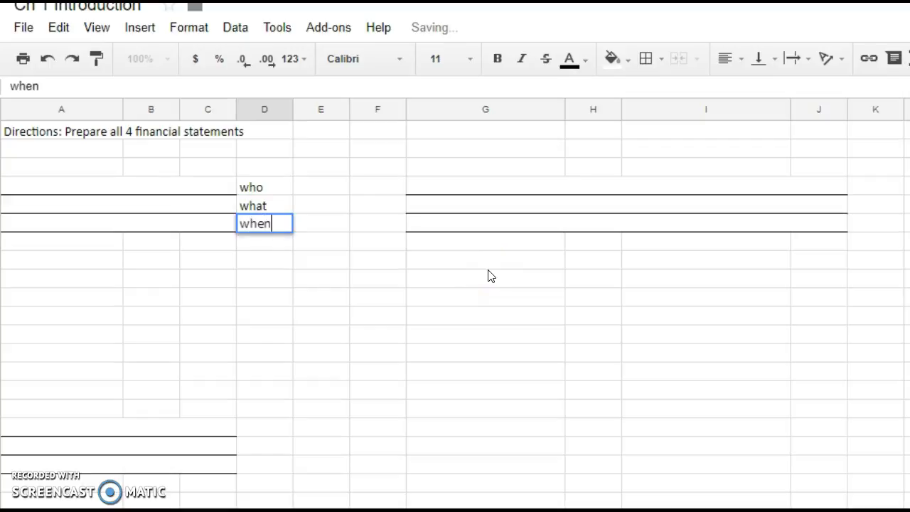
key("Return")
Enter 'Chickadee Travel Service' in the first merged heading row
left_click(103, 189)
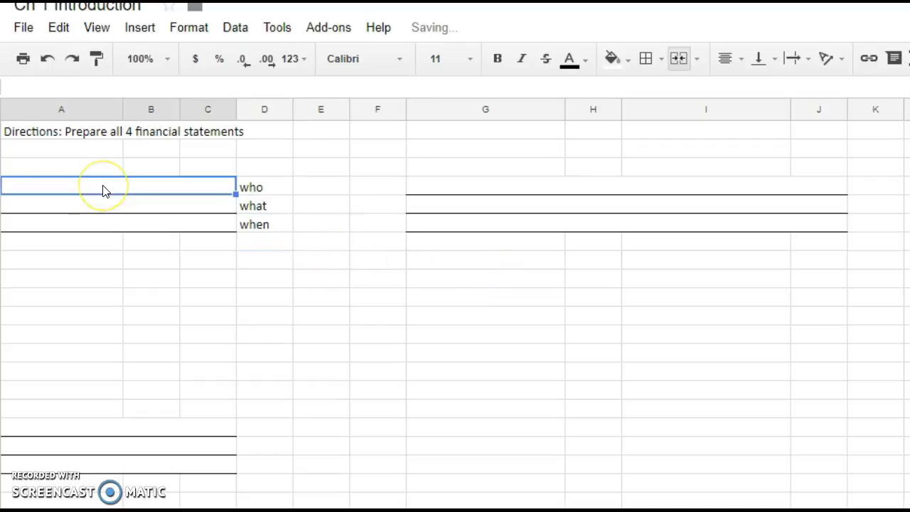
type("Chica")
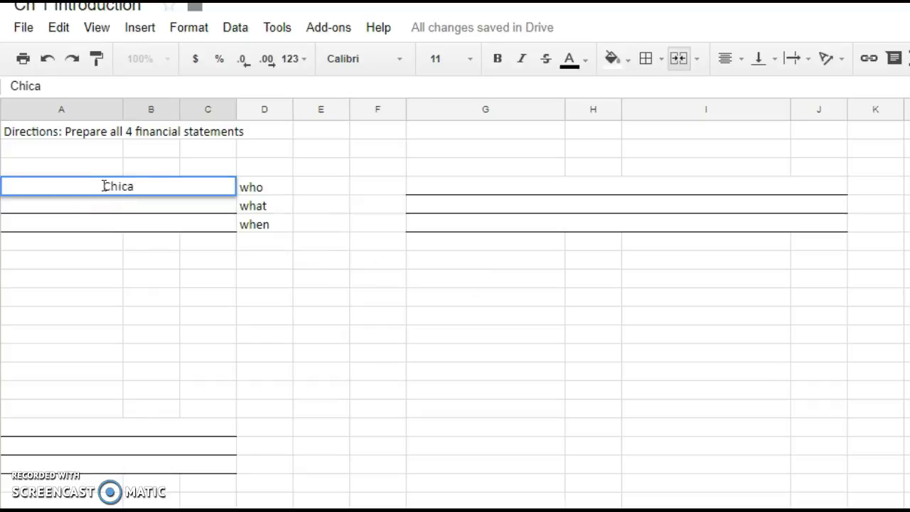
key("BackSpace")
type("kadee Travel Service")
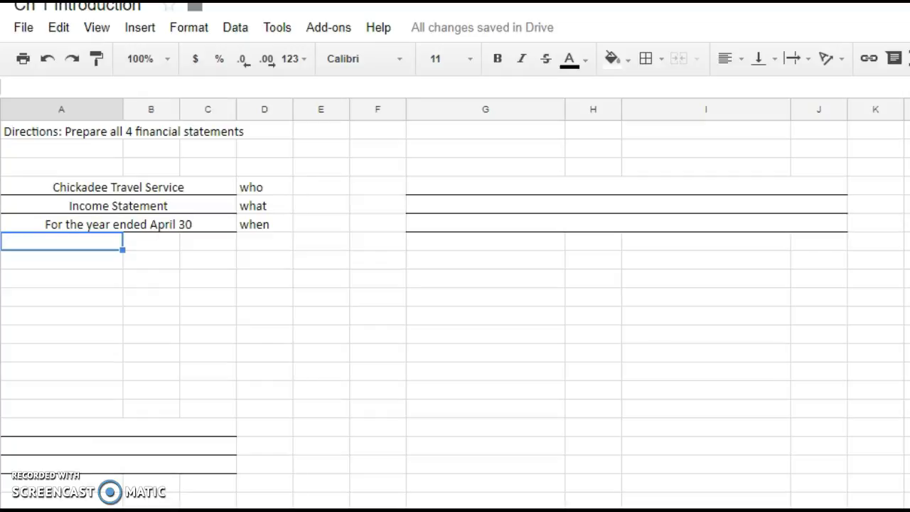
Select the date heading line, then the first empty cell below the heading for the accounts
left_click(182, 219)
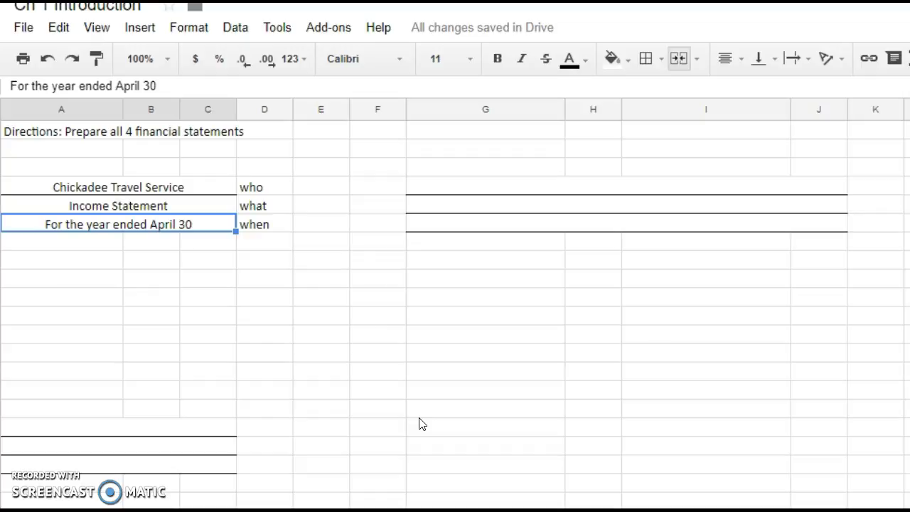
left_click(74, 242)
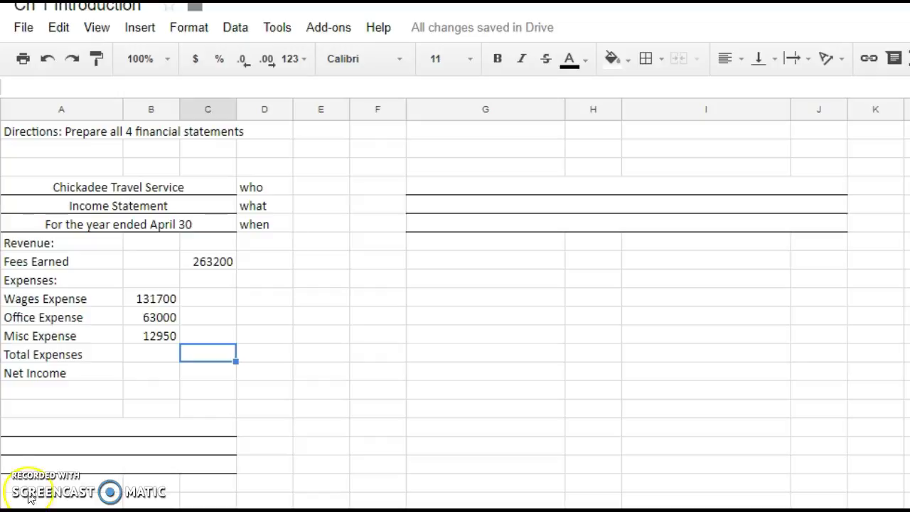
Select the Fees Earned label cell and open the Format menu
left_click(47, 266)
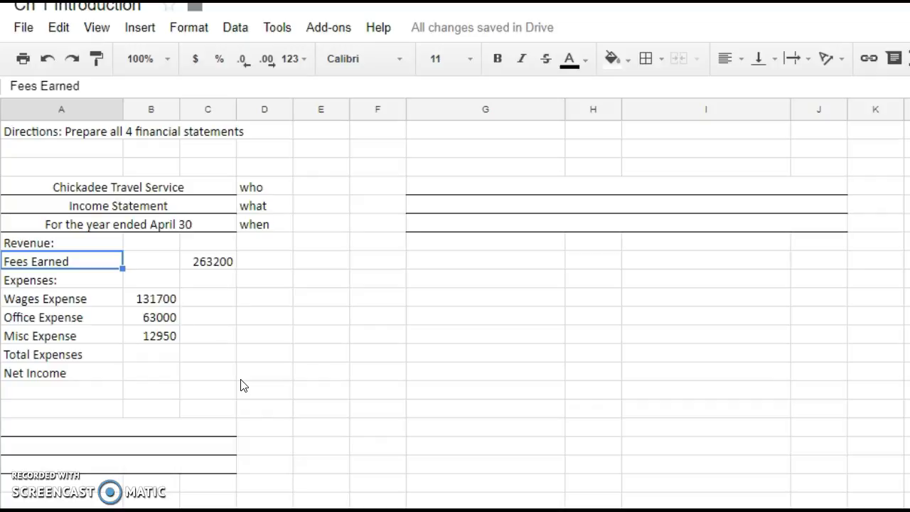
left_click(191, 32)
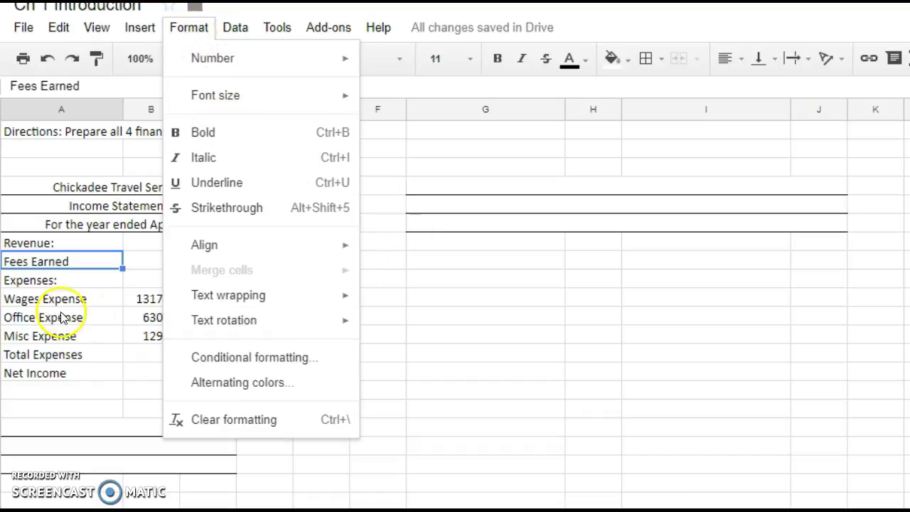
Indent the Fees Earned label with leading spaces beneath the Revenue heading
left_click(43, 267)
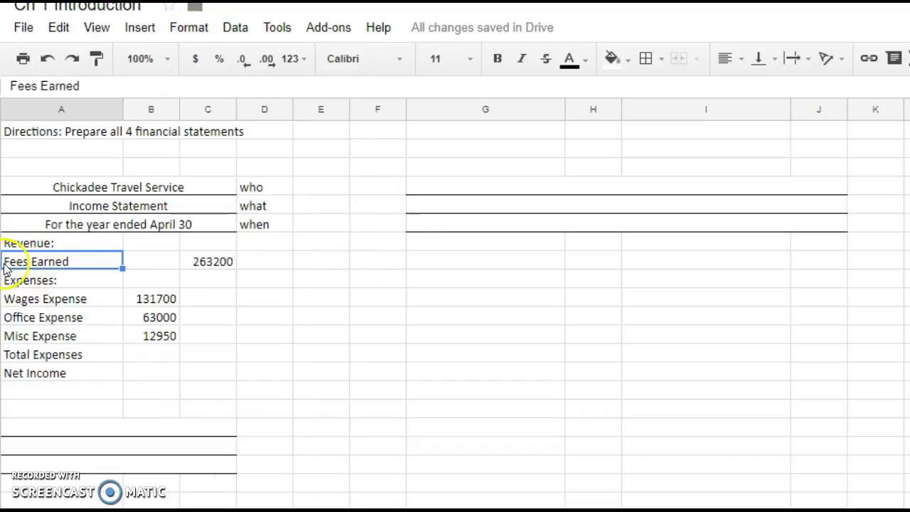
double_click(9, 265)
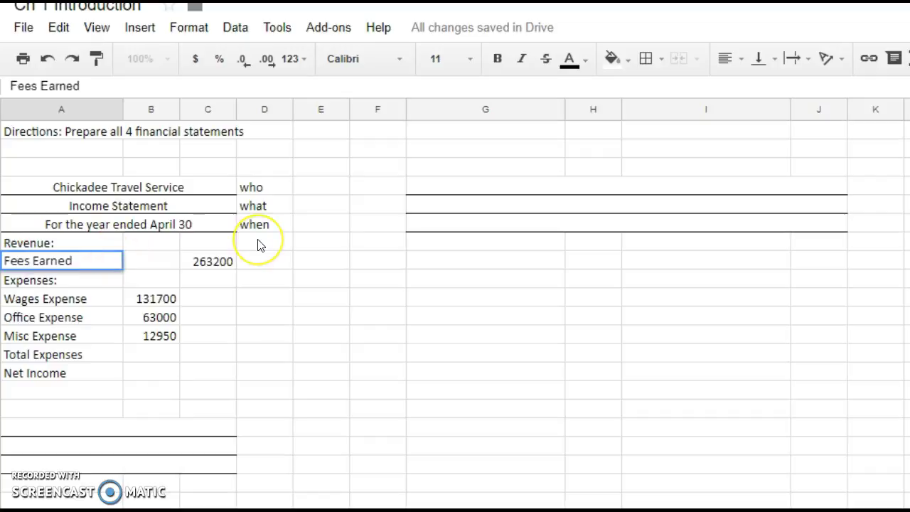
key("Home")
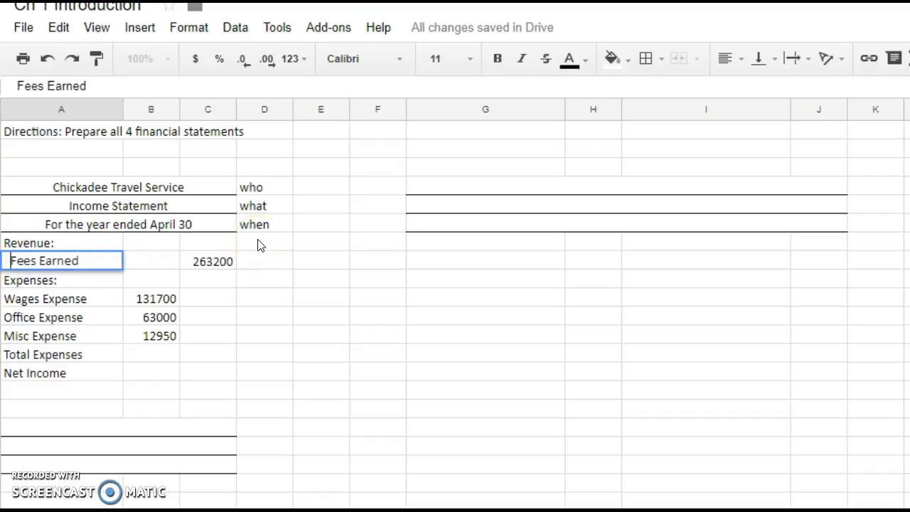
key("Return")
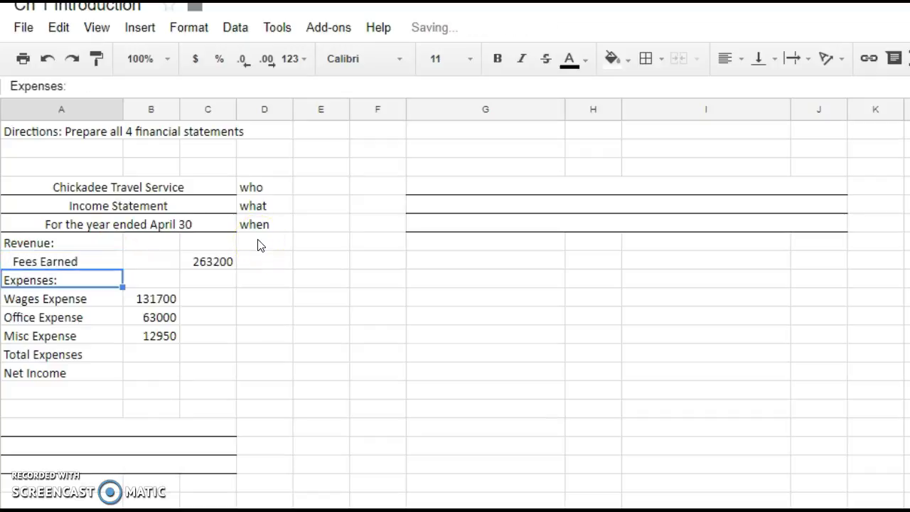
Indent the Wages, Office and Misc Expense labels beneath the Expenses heading
left_click(78, 301)
key("shift+Down")
key("shift+Down")
key("shift+Down")
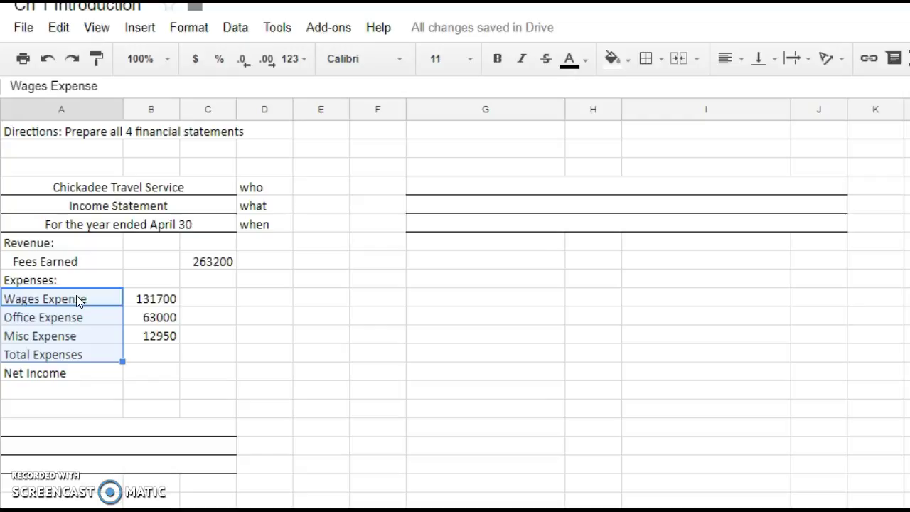
left_click(76, 295)
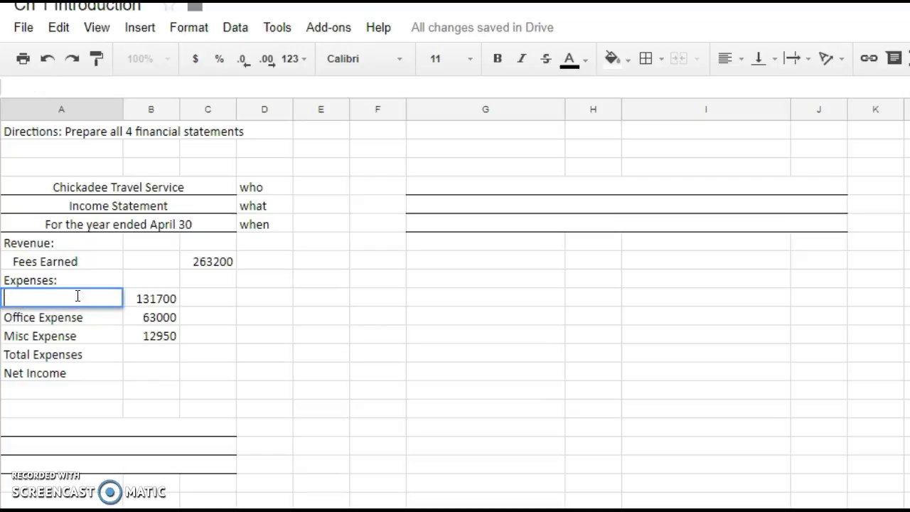
key("Return")
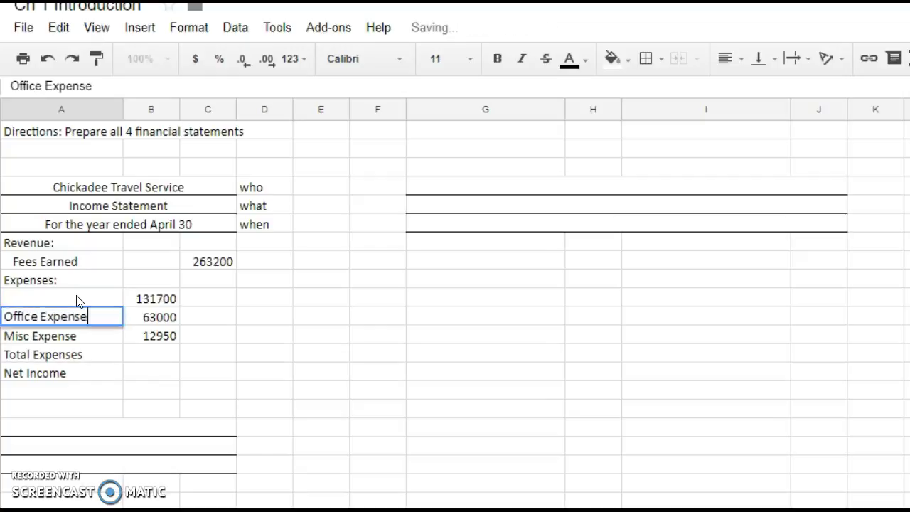
key("Down")
left_click(76, 301)
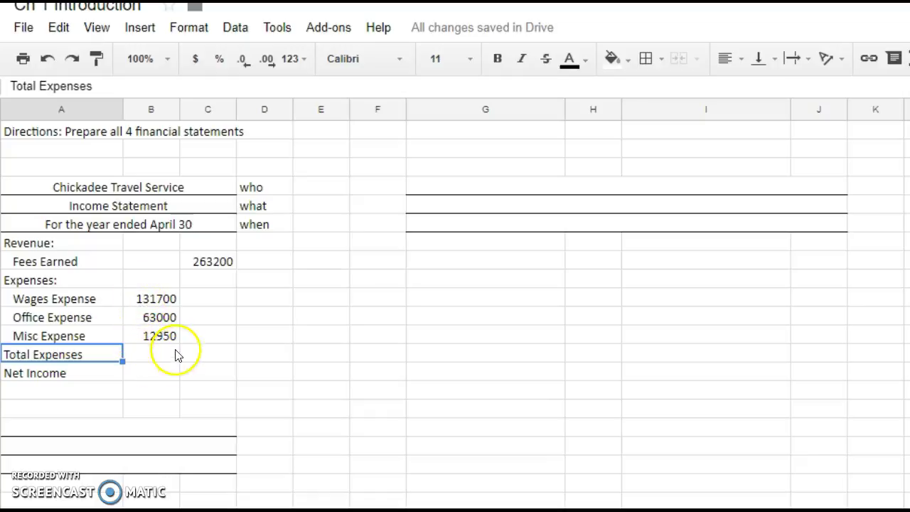
Enter =SUM(B10:B12) in the Total Expenses cell of column C, giving 207650
left_click(202, 355)
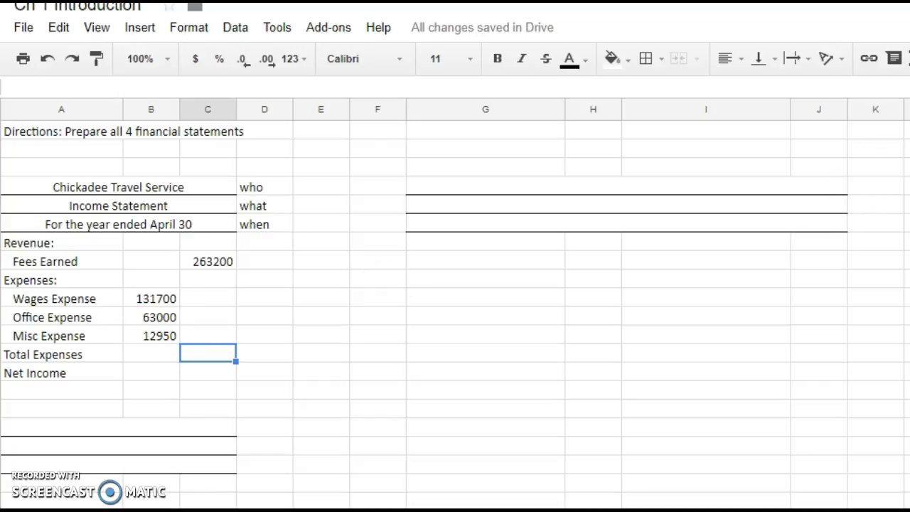
type("=SUM(")
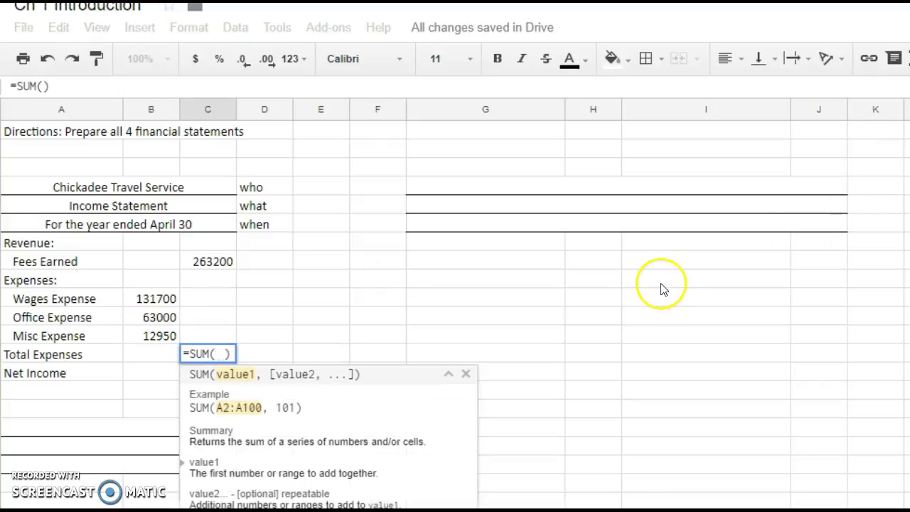
left_click_drag(144, 302, 142, 336)
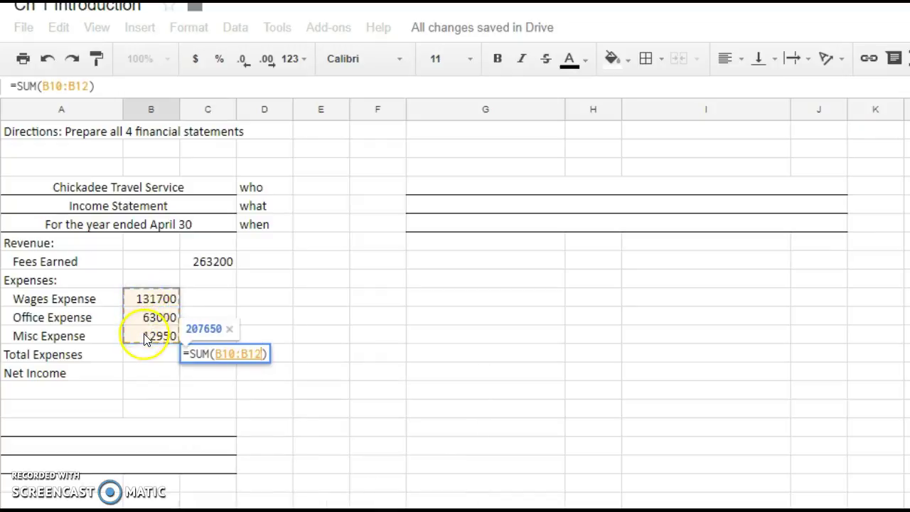
key("Return")
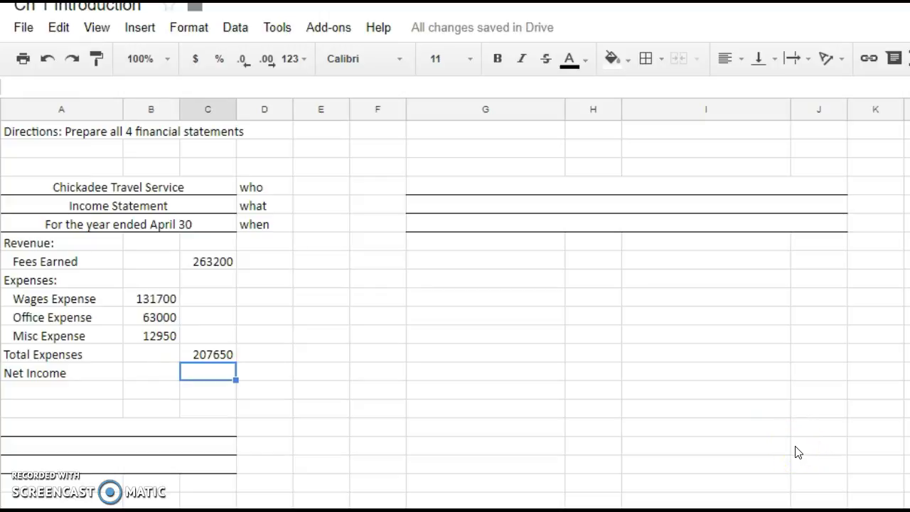
Enter =C8-C13 in the Net Income cell, giving 55550
type("=")
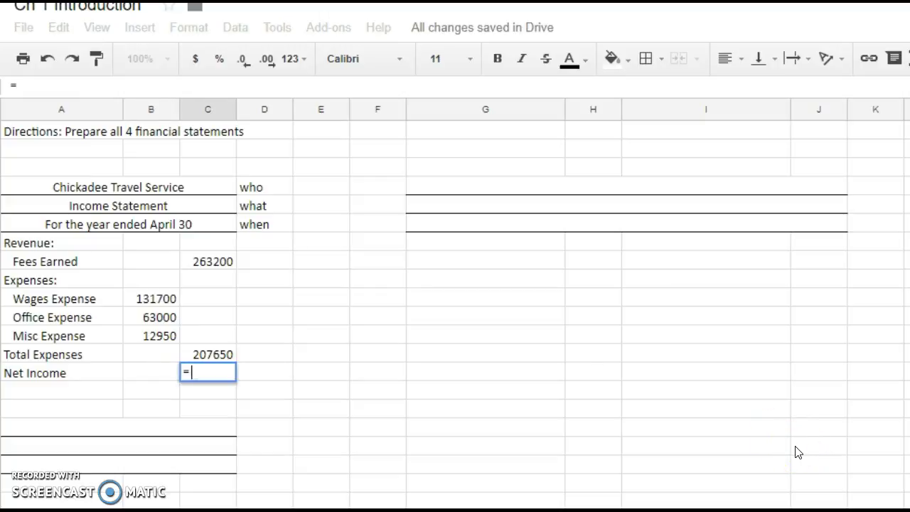
left_click(206, 263)
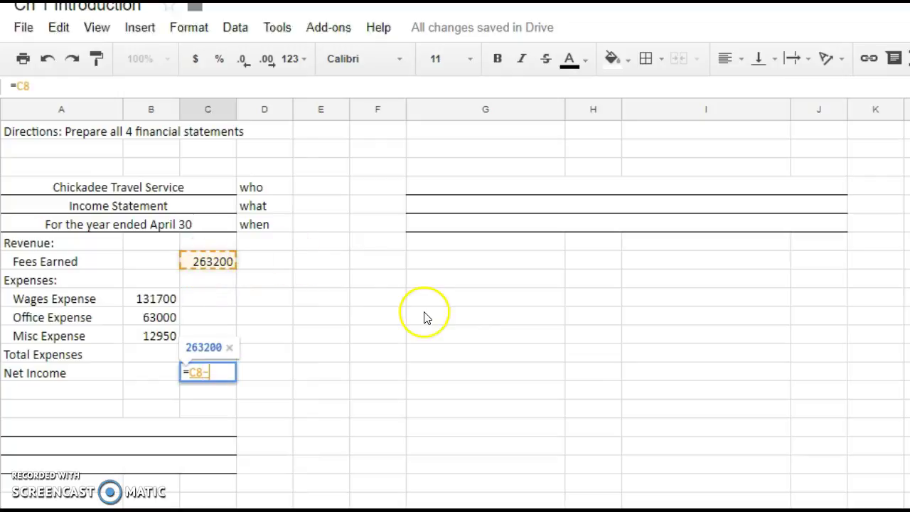
type("-")
left_click(199, 355)
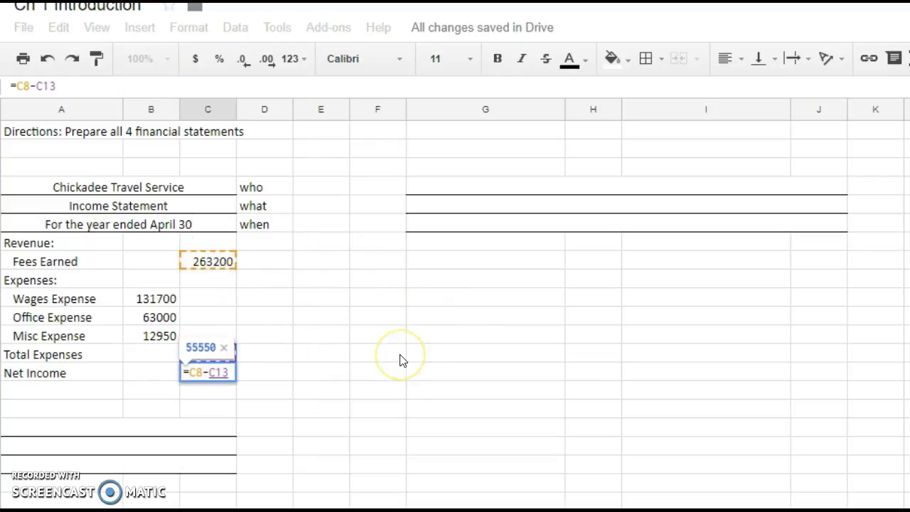
key("Return")
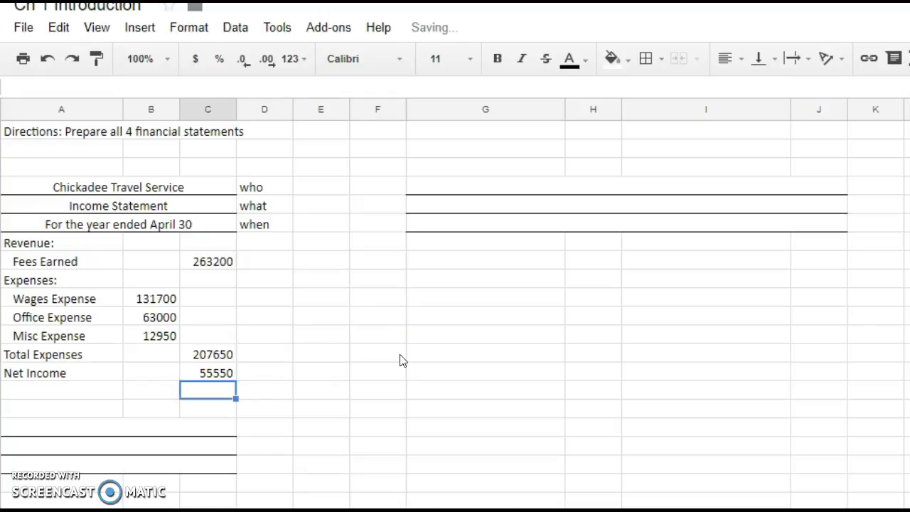